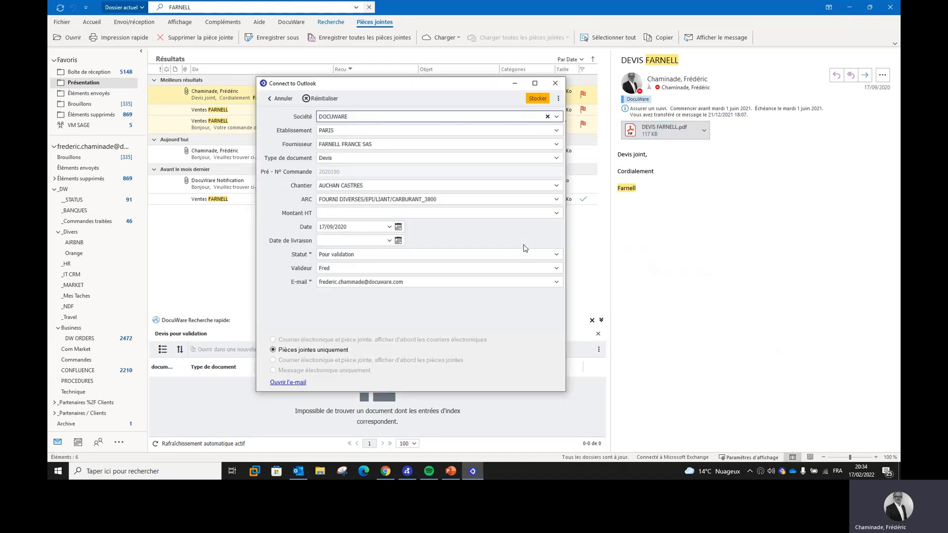
Step: Set the FARNELL quote's Montant HT to 420,00 and store the attachment in DocuWare with status Pour validation
{"action": "left_click", "coordinate": [389, 144]}
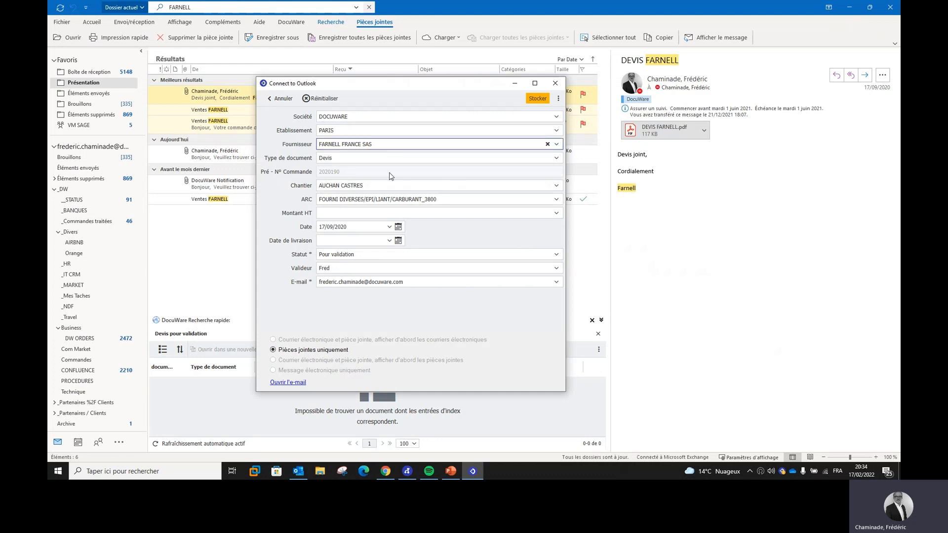
{"action": "left_click", "coordinate": [382, 184]}
{"action": "left_click", "coordinate": [381, 215]}
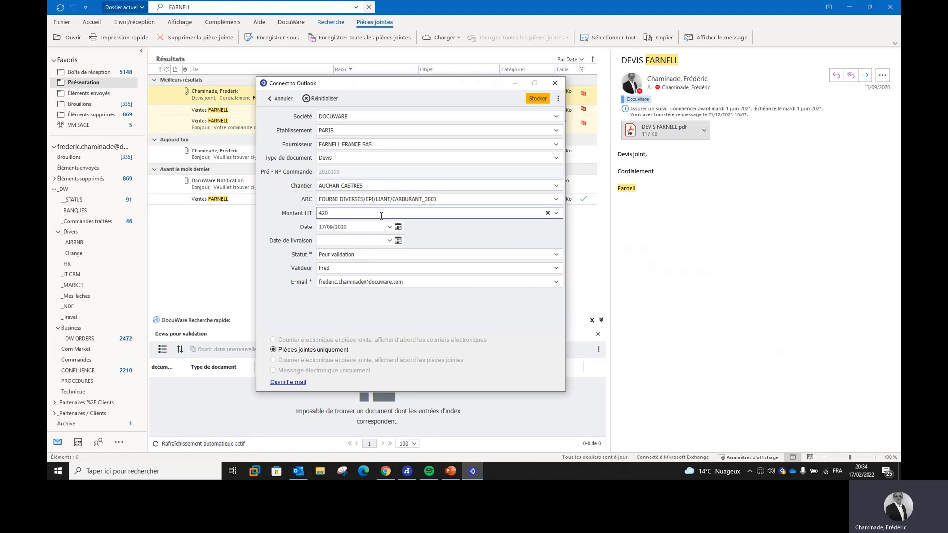
{"action": "key", "text": "Return"}
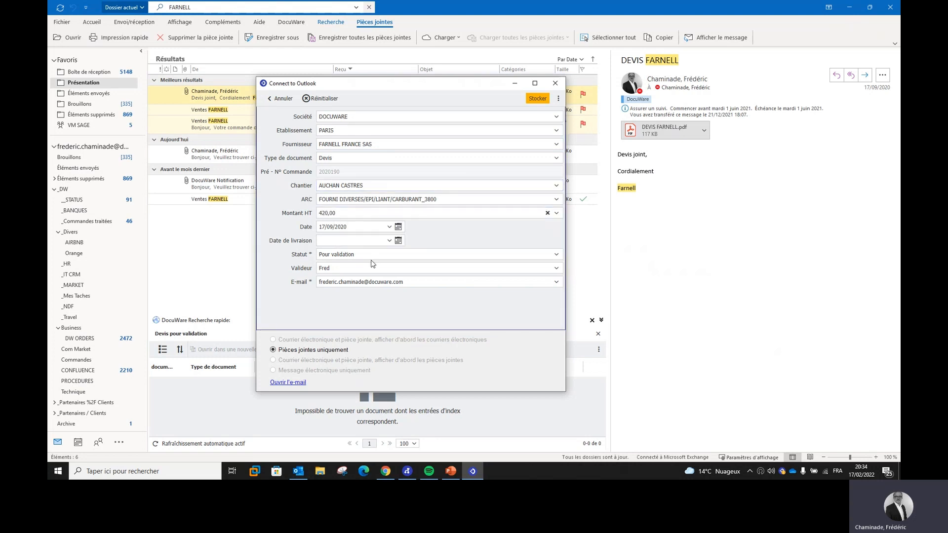
{"action": "left_click", "coordinate": [373, 256]}
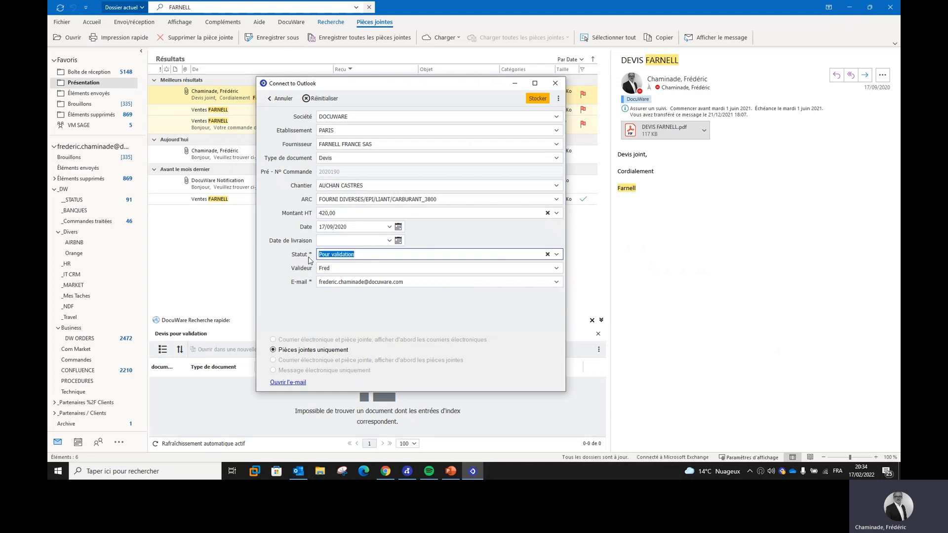
{"action": "left_click", "coordinate": [543, 100]}
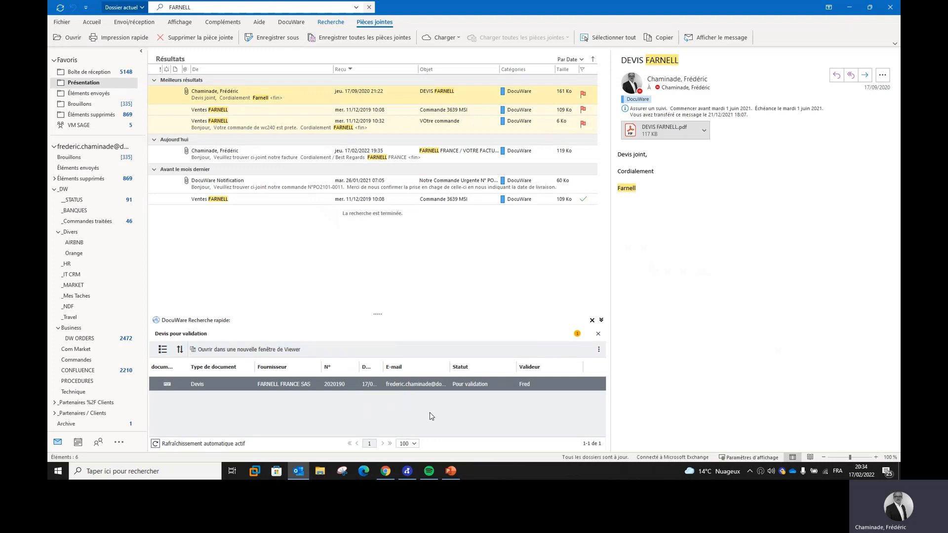
Step: Open the FARNELL FRANCE SAS quote awaiting validation and circle its 420 € price with the red freehand annotation tool
{"action": "left_click", "coordinate": [168, 385]}
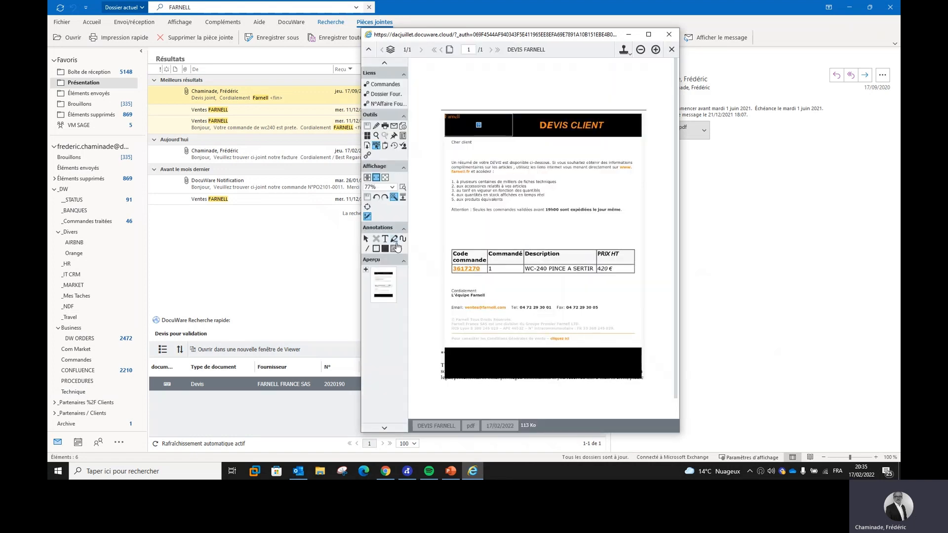
{"action": "left_click", "coordinate": [394, 240]}
{"action": "mouse_move", "coordinate": [602, 259]}
{"action": "left_mouse_down"}
{"action": "mouse_move", "coordinate": [611, 294]}
{"action": "mouse_move", "coordinate": [613, 243]}
{"action": "left_mouse_up"}
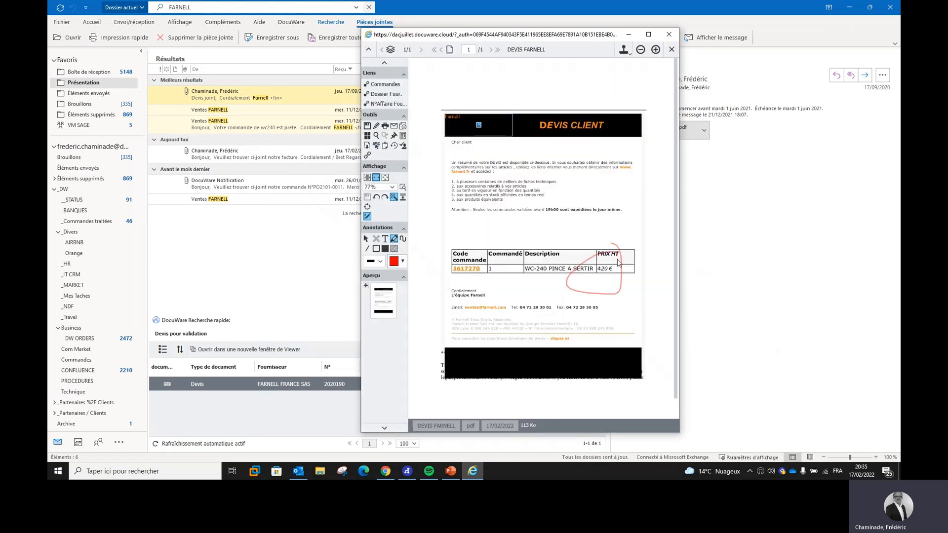
Step: Stamp the quote with BON POUR ACCORD just below the price table
{"action": "left_click", "coordinate": [623, 49]}
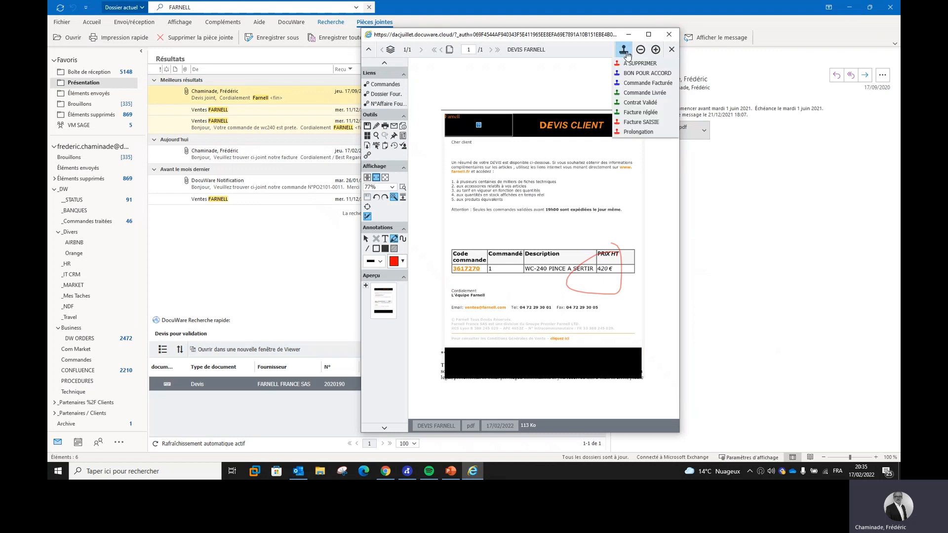
{"action": "left_click", "coordinate": [635, 73]}
{"action": "left_click", "coordinate": [542, 293]}
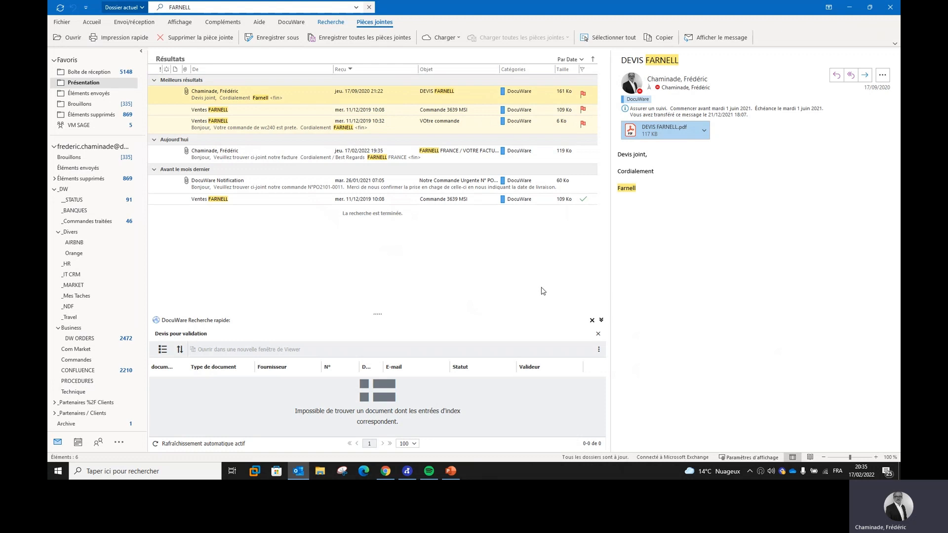
Step: Store the attachment FACT FARNELL 17522 504.pdf of the FARNELL FRANCE / VOTRE FACTURE e-mail in the Bac Factures Four. tray
{"action": "left_click", "coordinate": [850, 8]}
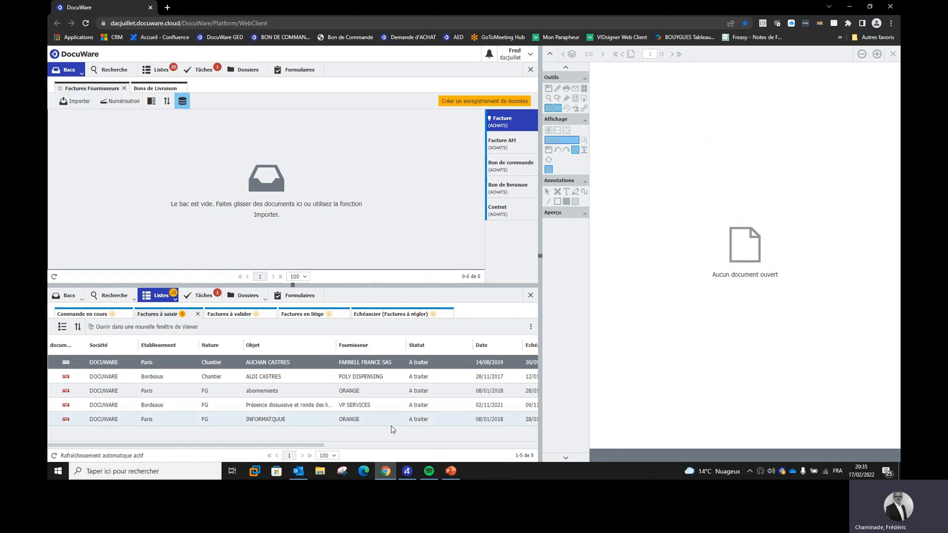
{"action": "left_click", "coordinate": [298, 471]}
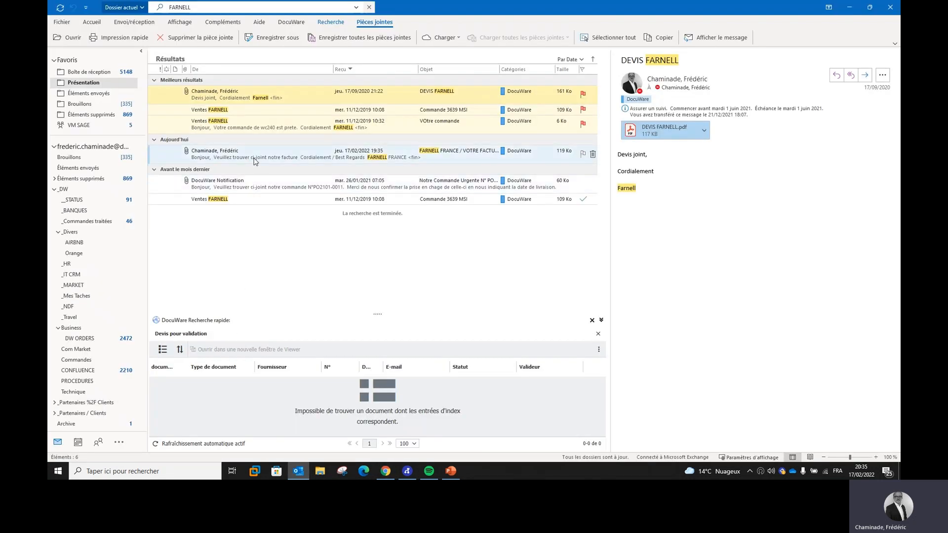
{"action": "left_click", "coordinate": [255, 161]}
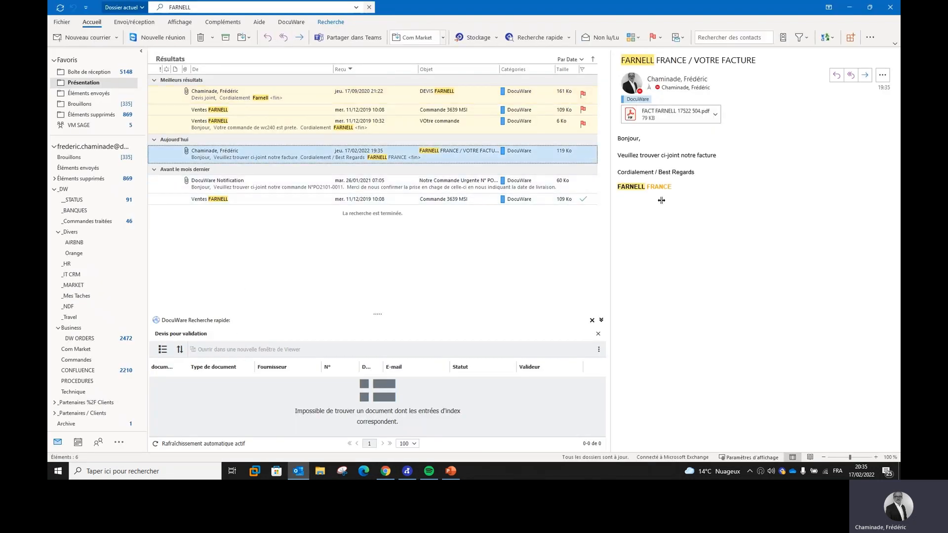
{"action": "left_click", "coordinate": [715, 115]}
{"action": "mouse_move", "coordinate": [701, 253]}
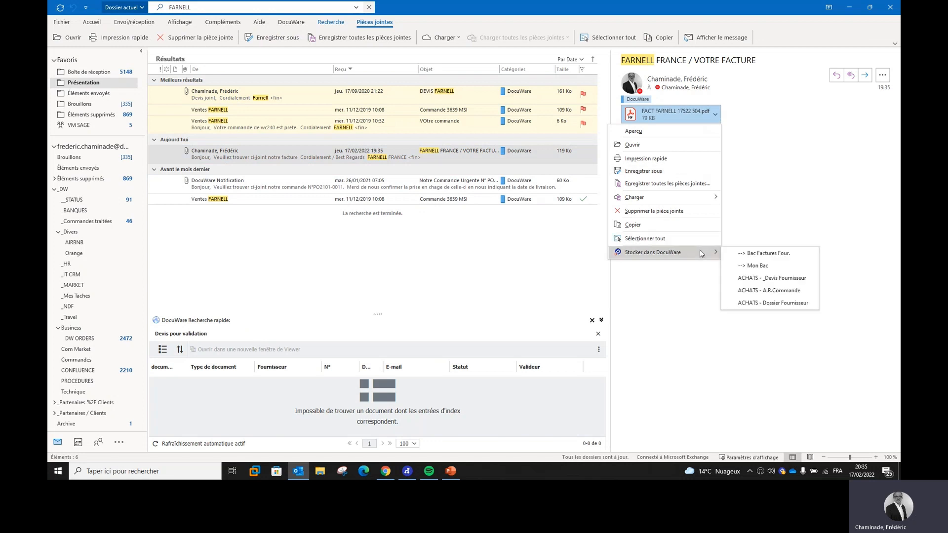
{"action": "left_click", "coordinate": [766, 253]}
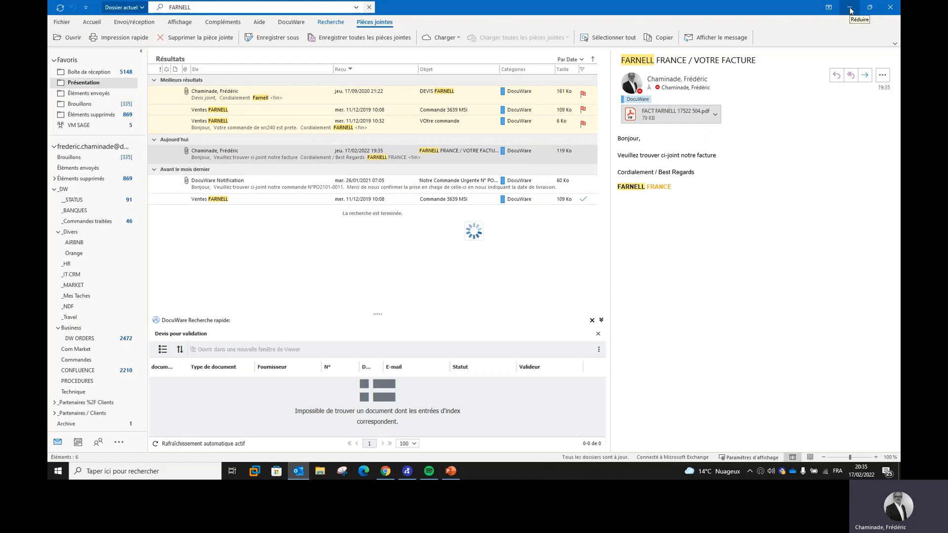
Step: Switch to the DocuWare web client, enlarge the Factures Fournisseurs tray and open the FARNELL invoice's Facture (ACHATS) storage form
{"action": "left_click", "coordinate": [850, 8]}
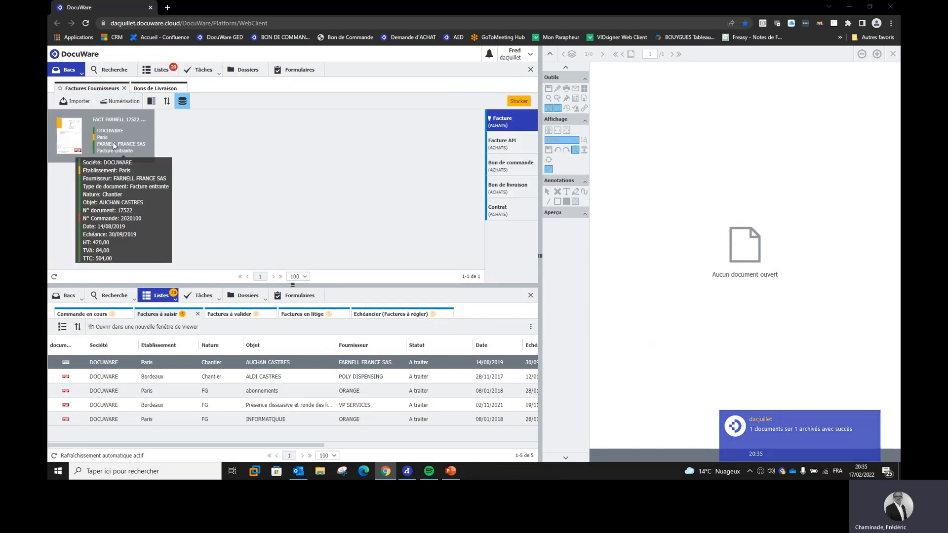
{"action": "left_click_drag", "start_coordinate": [280, 285], "coordinate": [282, 310]}
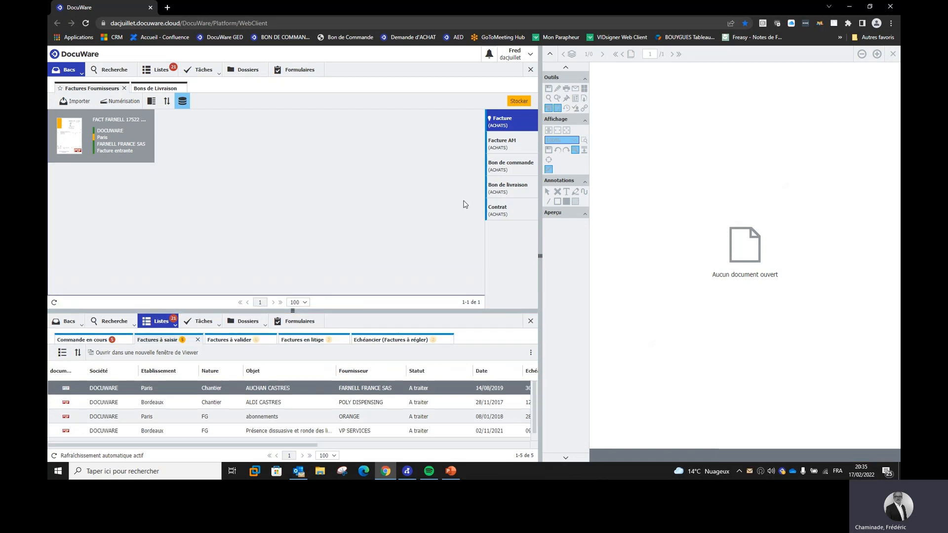
{"action": "left_click", "coordinate": [517, 116]}
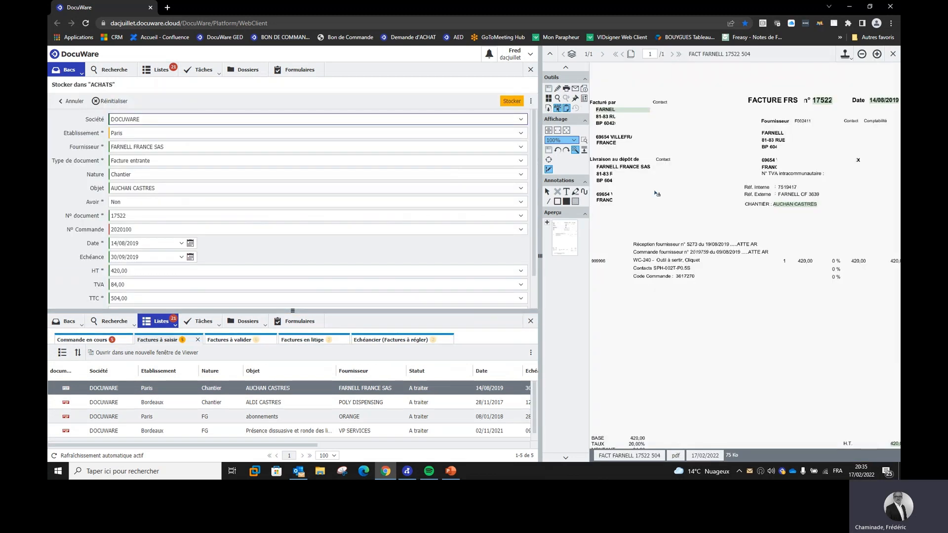
Step: Replace the N° Commande with the lower of the two open FARNELL FRANCE SAS order numbers and store the invoice in ACHATS
{"action": "left_click", "coordinate": [180, 148]}
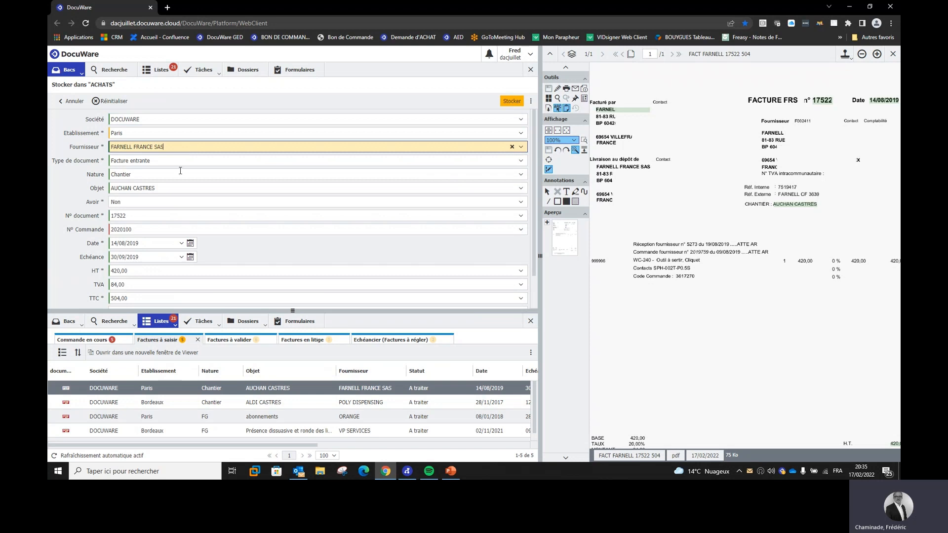
{"action": "left_click", "coordinate": [228, 230]}
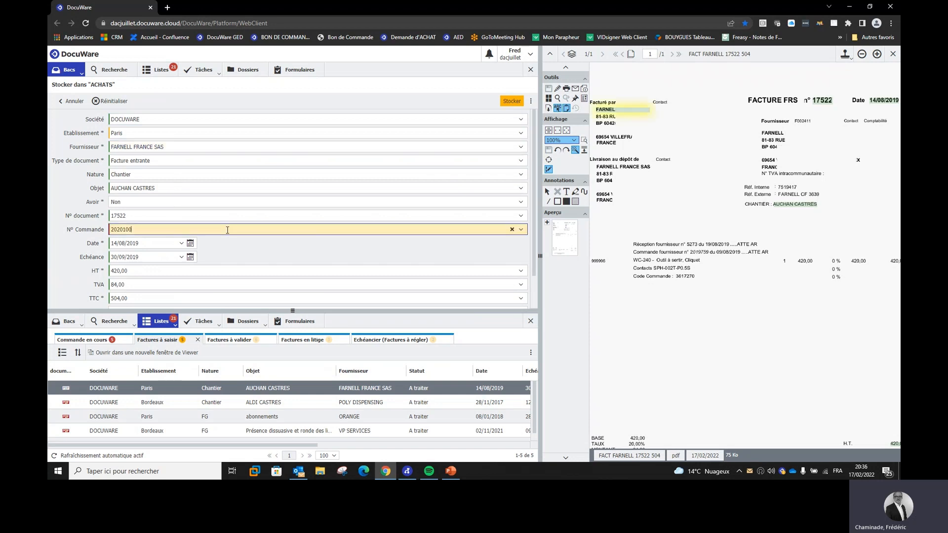
{"action": "left_click", "coordinate": [510, 230]}
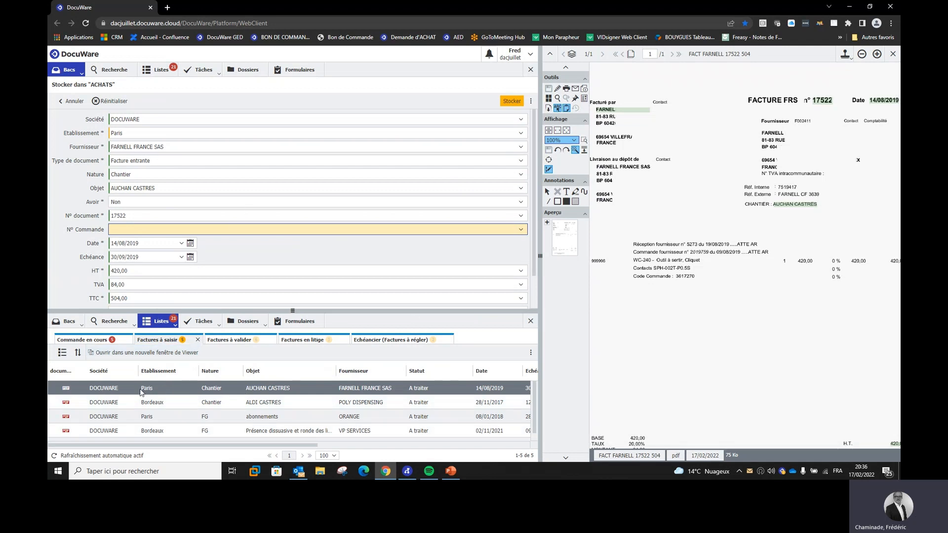
{"action": "left_click", "coordinate": [82, 339]}
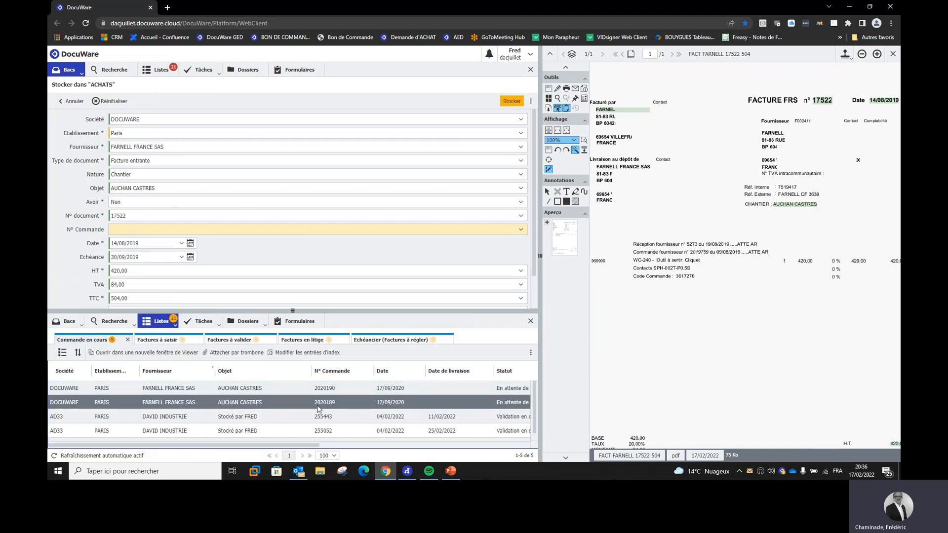
{"action": "left_click", "coordinate": [521, 231]}
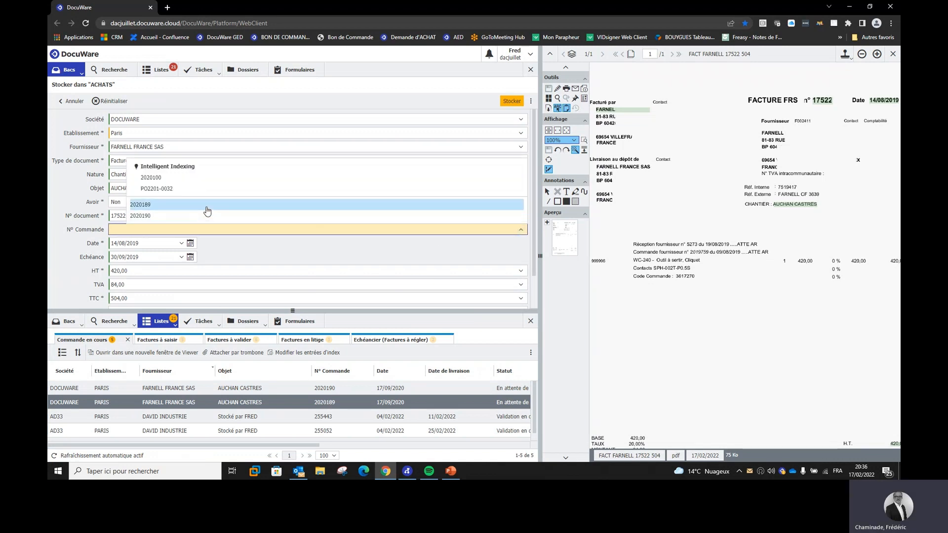
{"action": "left_click", "coordinate": [207, 210]}
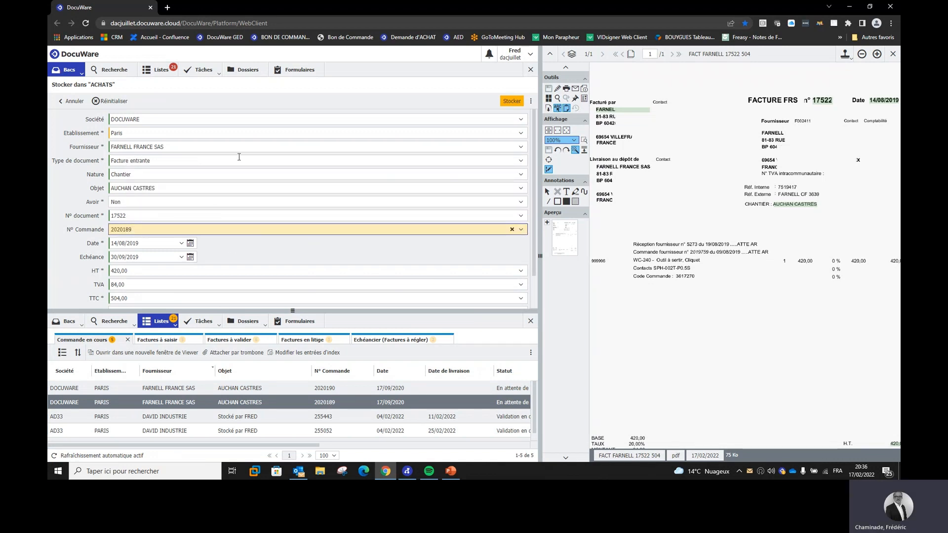
{"action": "left_click", "coordinate": [512, 103]}
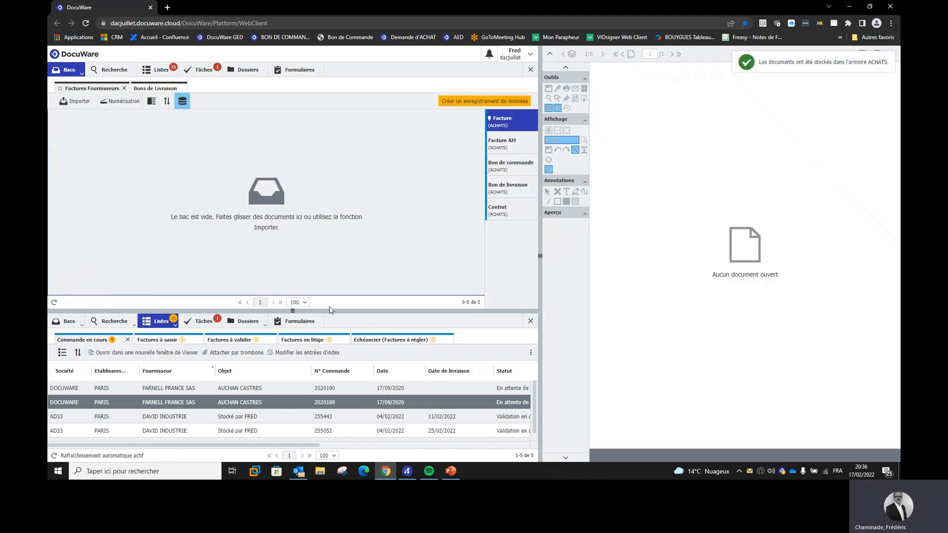
Step: Open the FARNELL invoice's Saisie et Affectation task and set the Petits outillage line amount to 420,00 from the invoice
{"action": "left_click_drag", "start_coordinate": [330, 309], "coordinate": [297, 414]}
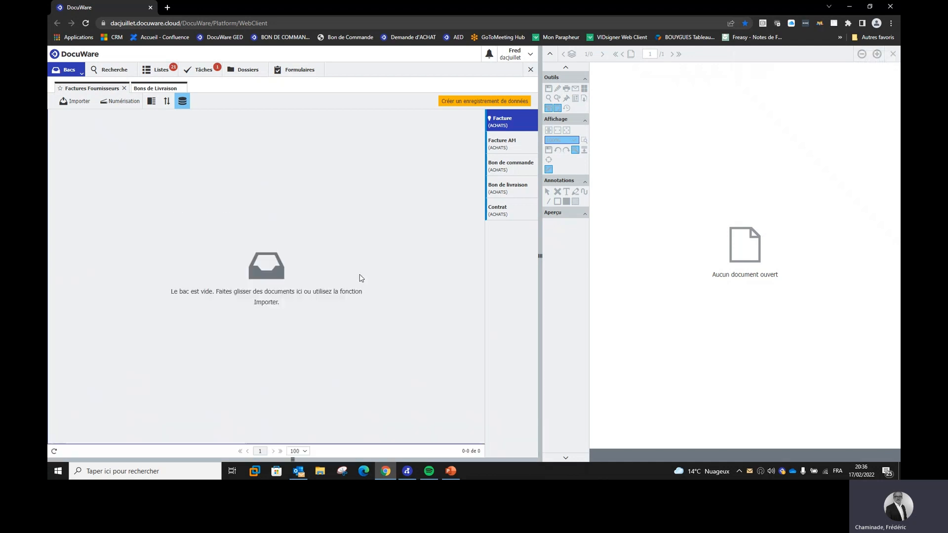
{"action": "left_click", "coordinate": [203, 70]}
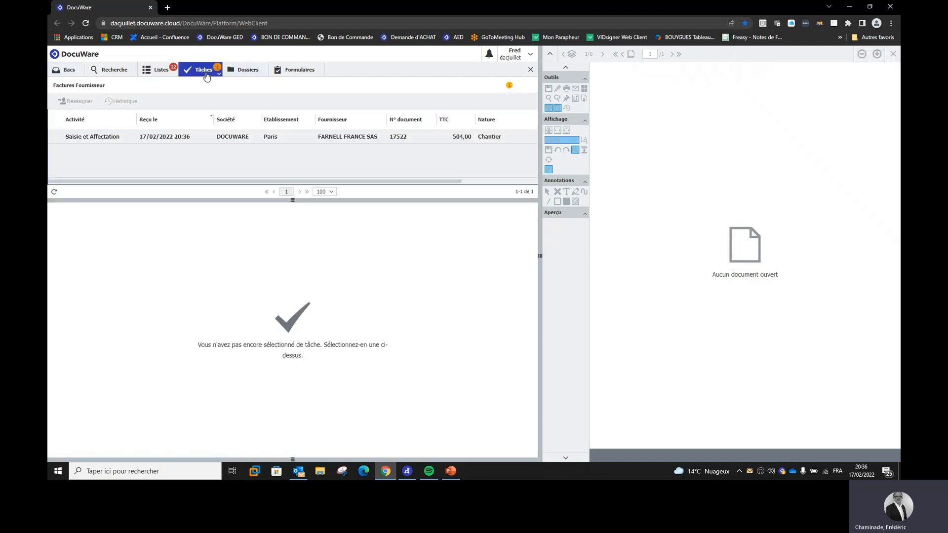
{"action": "left_click", "coordinate": [92, 137]}
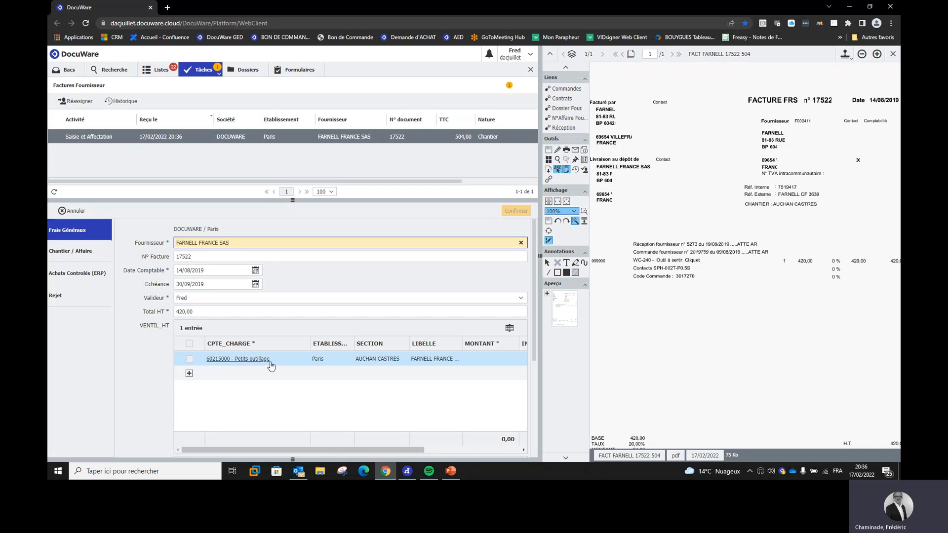
{"action": "left_click", "coordinate": [490, 359]}
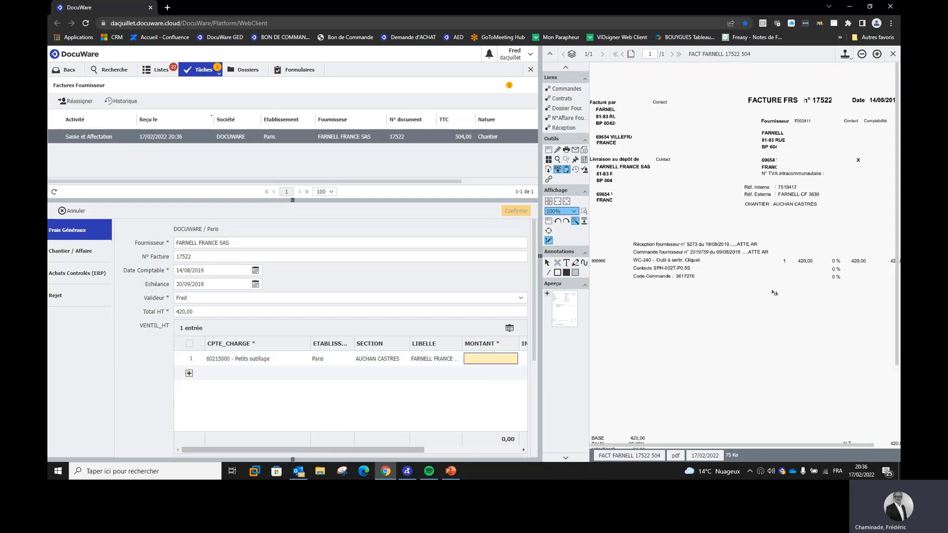
{"action": "left_click", "coordinate": [806, 262]}
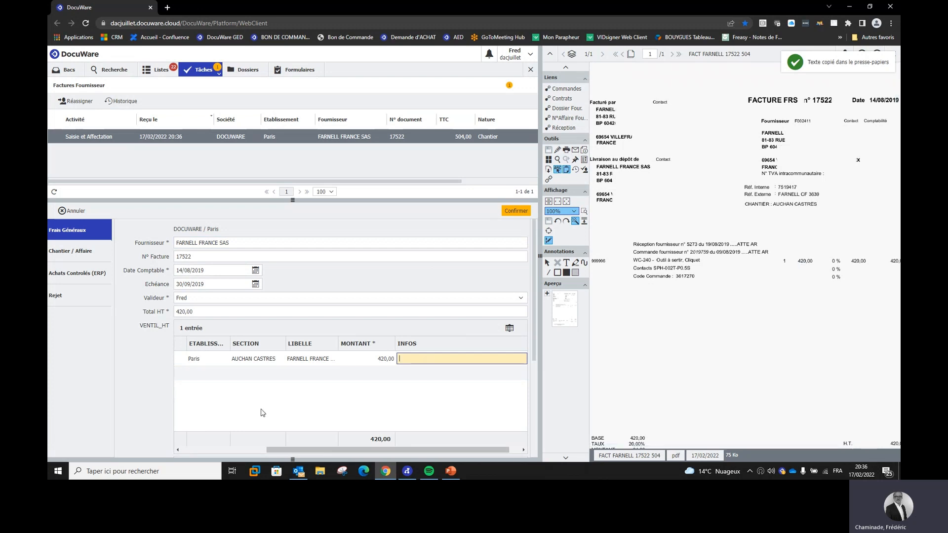
Step: Confirm the invoice's Frais Généraux entry with the existing validator and restore the lists pane beneath the tasks area
{"action": "left_click_drag", "start_coordinate": [287, 449], "coordinate": [210, 449]}
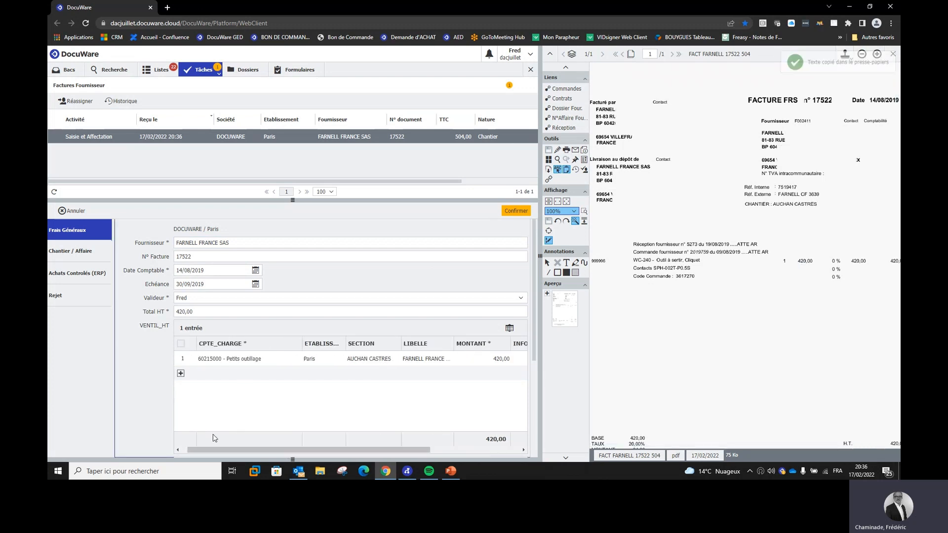
{"action": "scroll", "coordinate": [275, 403], "scroll_direction": "down", "scroll_amount": 2}
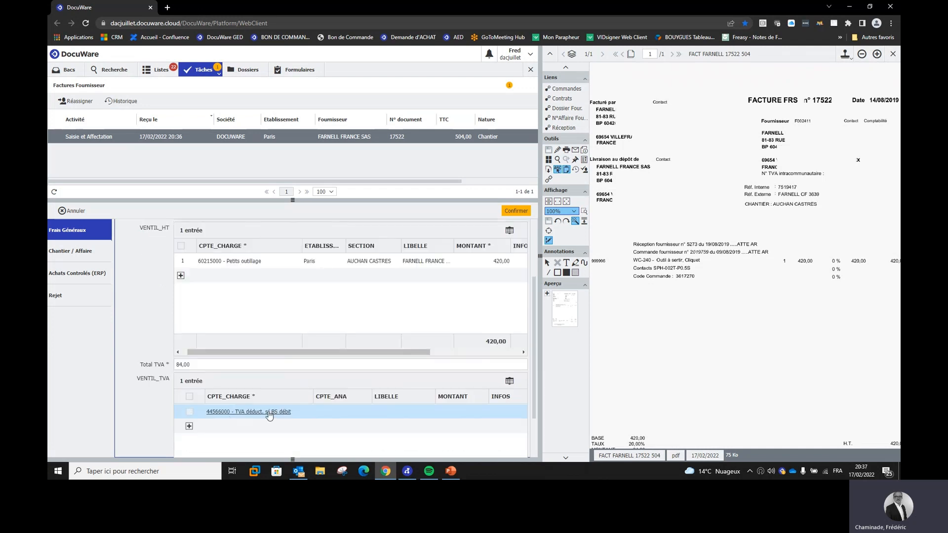
{"action": "scroll", "coordinate": [269, 416], "scroll_direction": "up", "scroll_amount": 2}
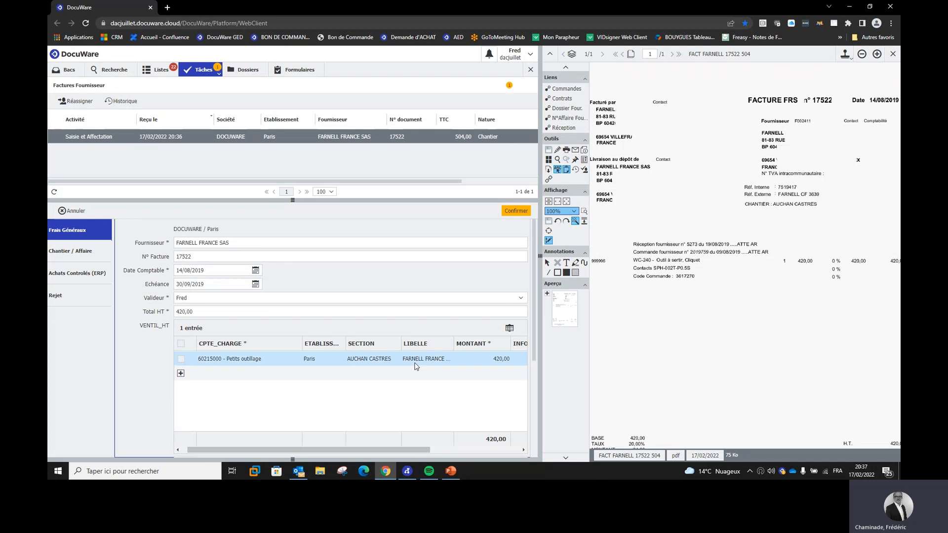
{"action": "left_click", "coordinate": [165, 301]}
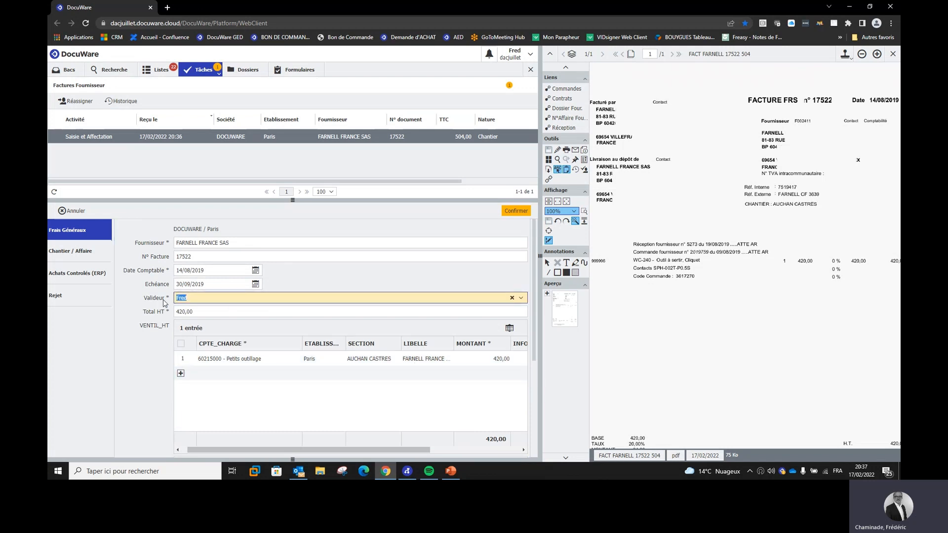
{"action": "left_click", "coordinate": [203, 298]}
{"action": "left_click", "coordinate": [516, 211]}
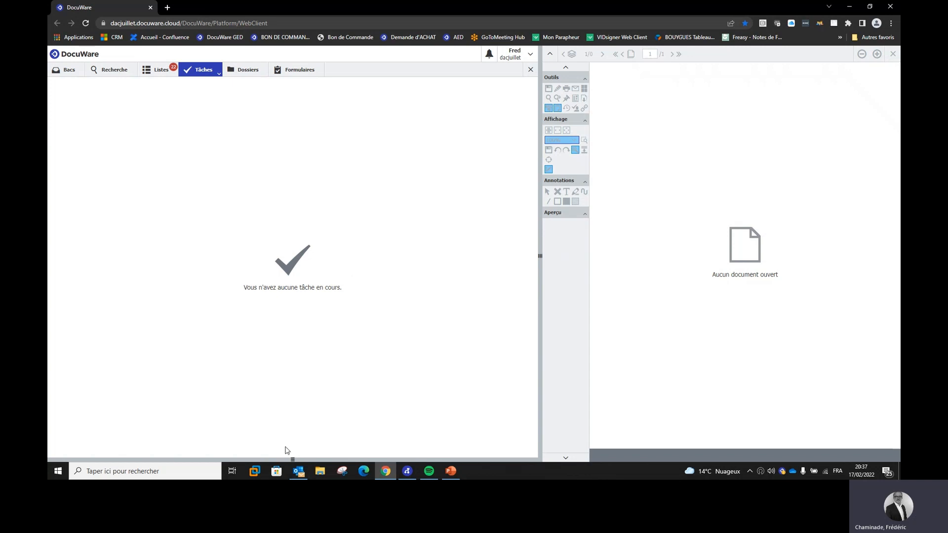
{"action": "left_click_drag", "start_coordinate": [304, 372], "coordinate": [313, 295]}
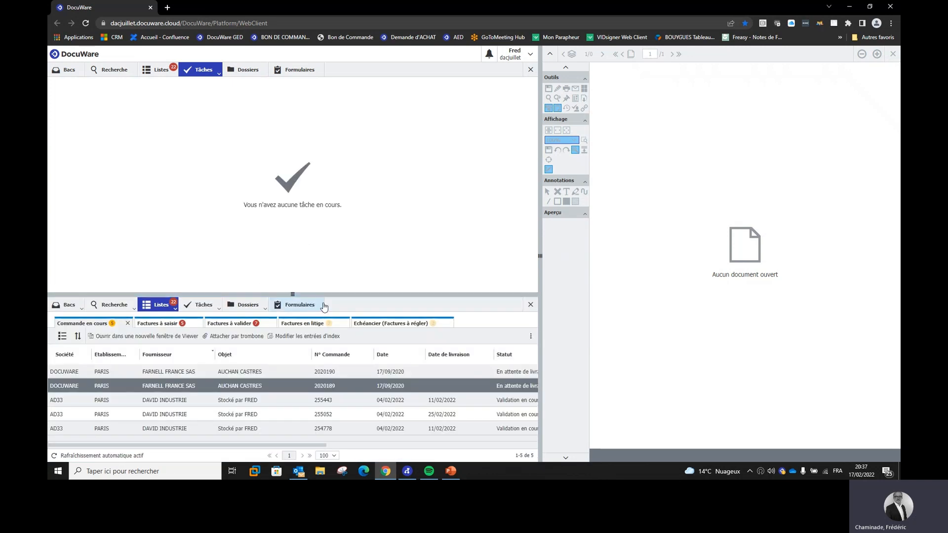
Step: Check the Factures à saisir and Factures à valider lists and open the FARNELL invoice's Facture à valider task in the enlarged tasks area
{"action": "left_click", "coordinate": [162, 325]}
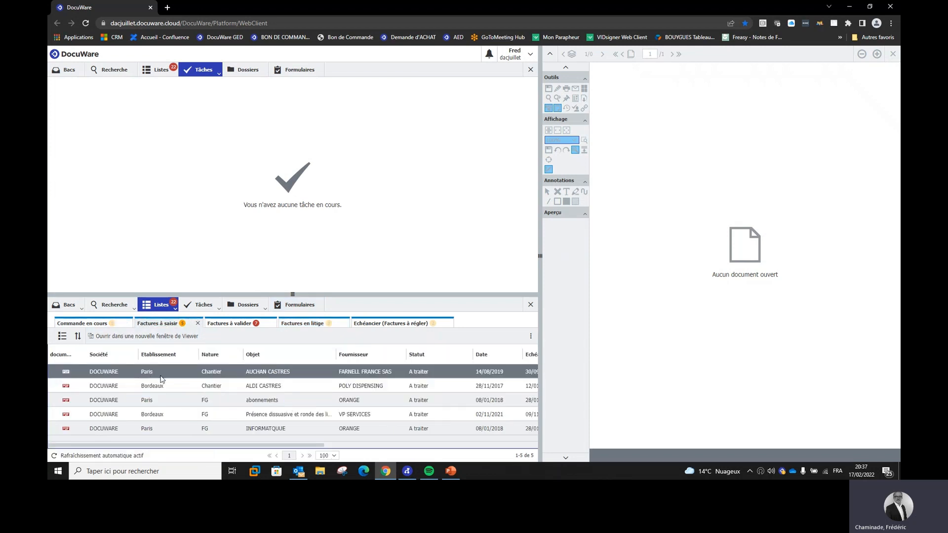
{"action": "left_click", "coordinate": [232, 328]}
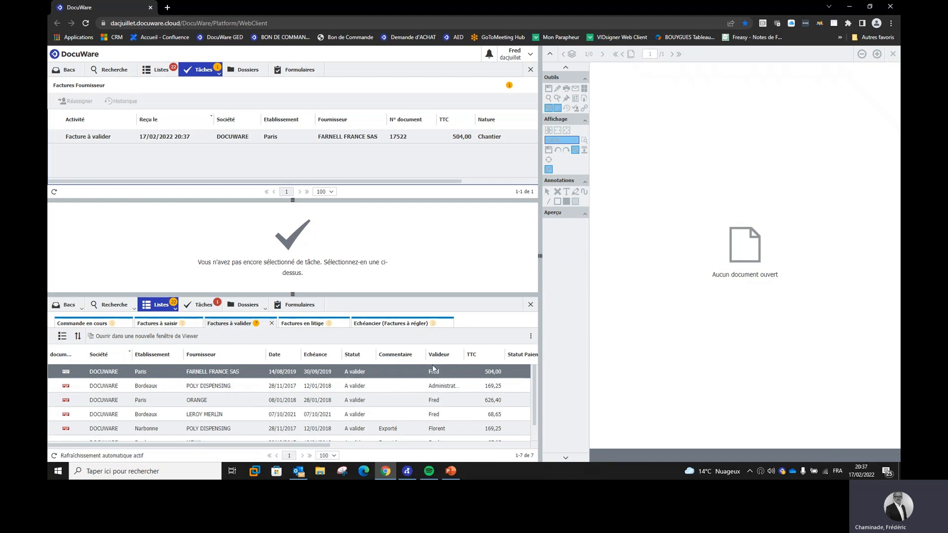
{"action": "left_click_drag", "start_coordinate": [356, 294], "coordinate": [356, 459]}
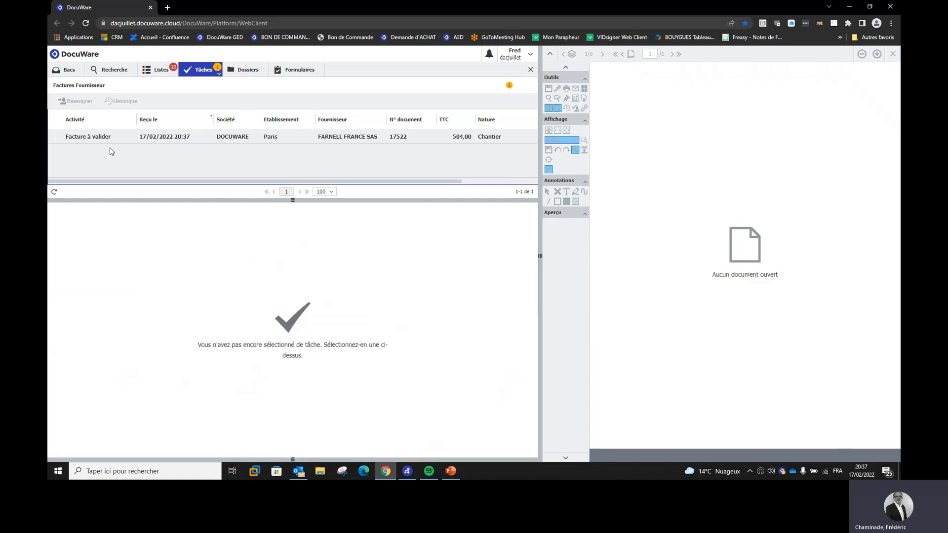
{"action": "left_click", "coordinate": [105, 140]}
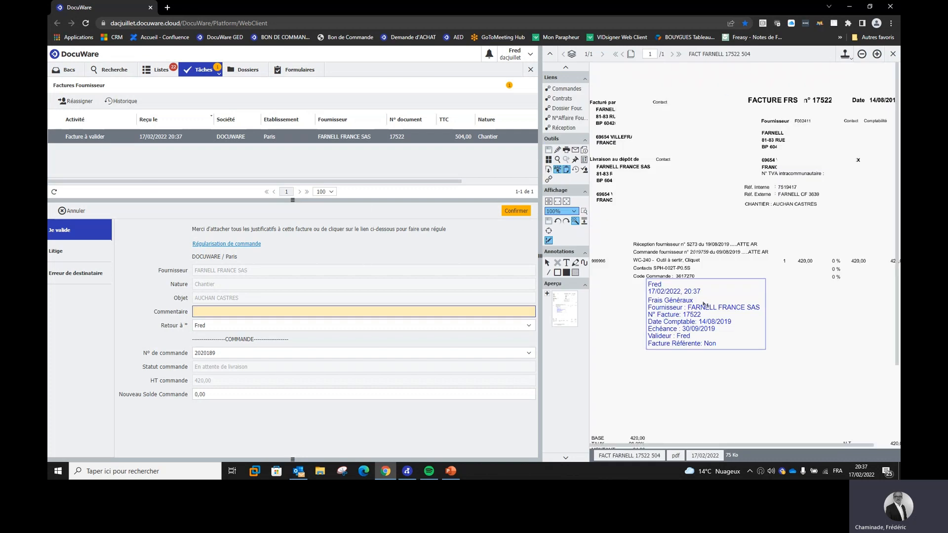
Step: Compare the FARNELL invoice with its linked Bon de commande in a separate viewer window, and return to the invoice's validation task
{"action": "left_click", "coordinate": [566, 89]}
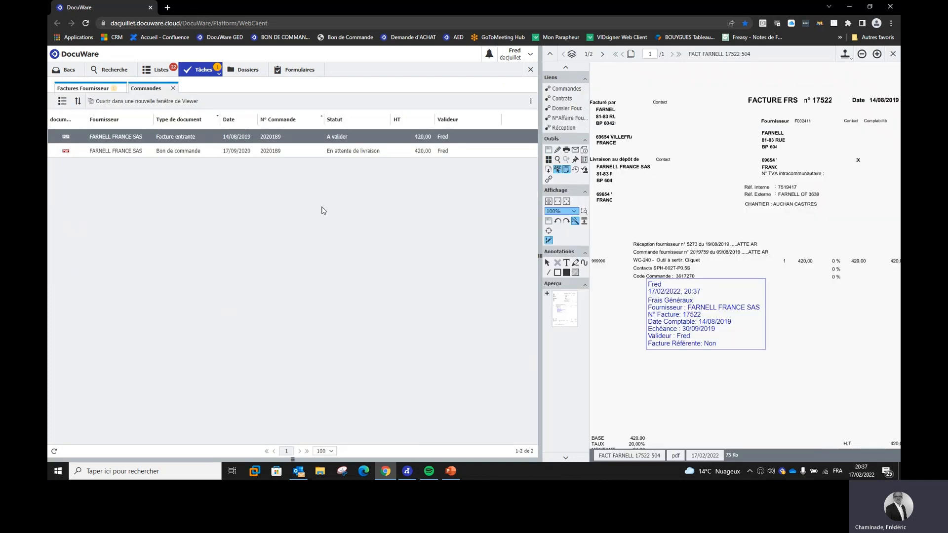
{"action": "left_click", "coordinate": [166, 152]}
{"action": "left_click", "coordinate": [158, 101]}
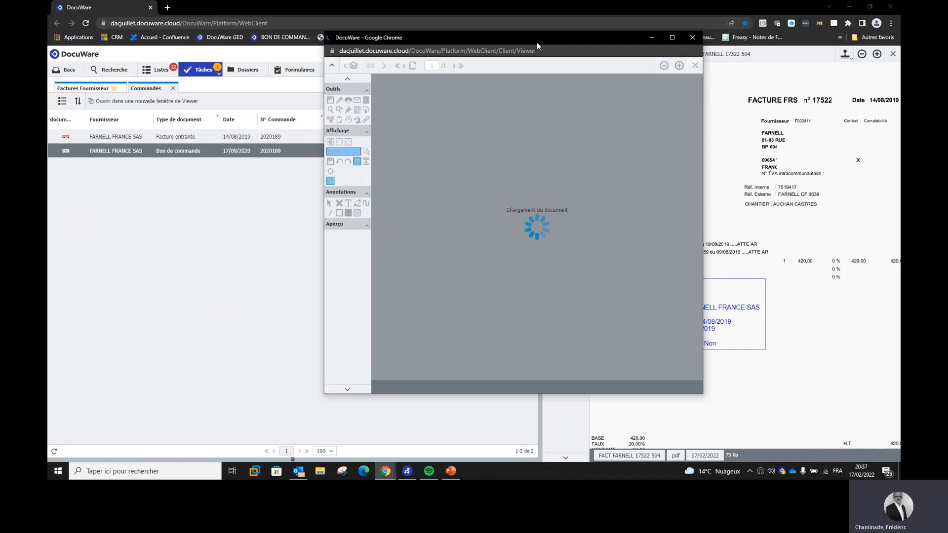
{"action": "left_click_drag", "start_coordinate": [537, 41], "coordinate": [360, 40]}
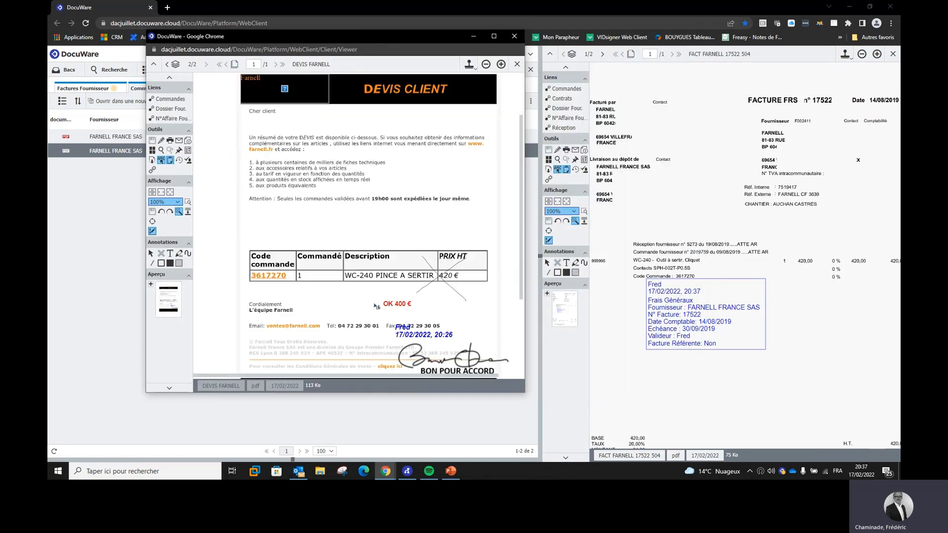
{"action": "scroll", "coordinate": [376, 305], "scroll_direction": "up", "scroll_amount": 2}
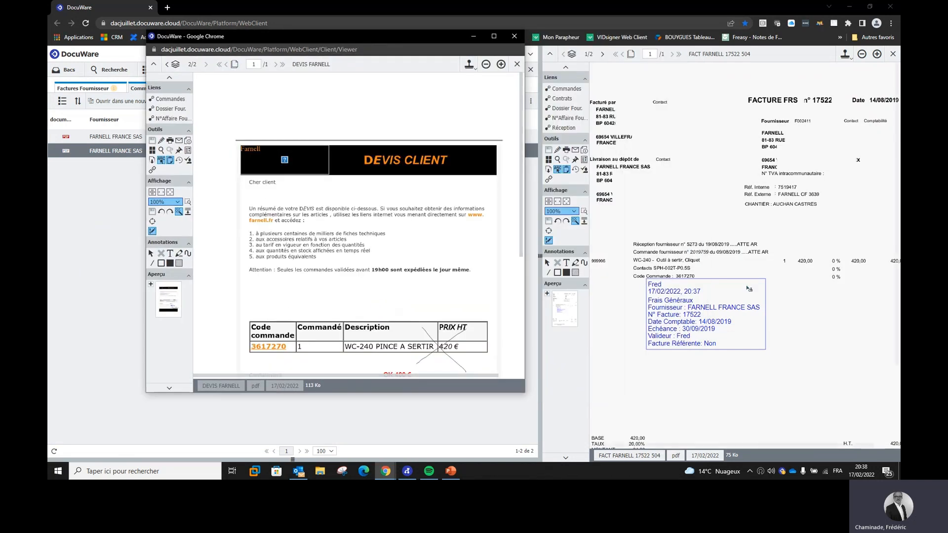
{"action": "scroll", "coordinate": [773, 235], "scroll_direction": "down", "scroll_amount": 1}
{"action": "scroll", "coordinate": [772, 234], "scroll_direction": "up", "scroll_amount": 1}
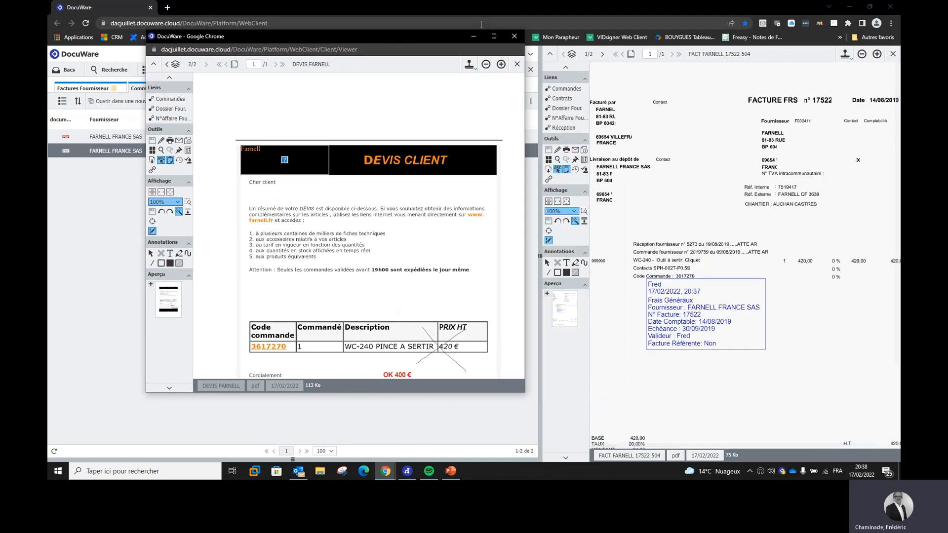
{"action": "left_click", "coordinate": [516, 36]}
{"action": "left_click", "coordinate": [131, 138]}
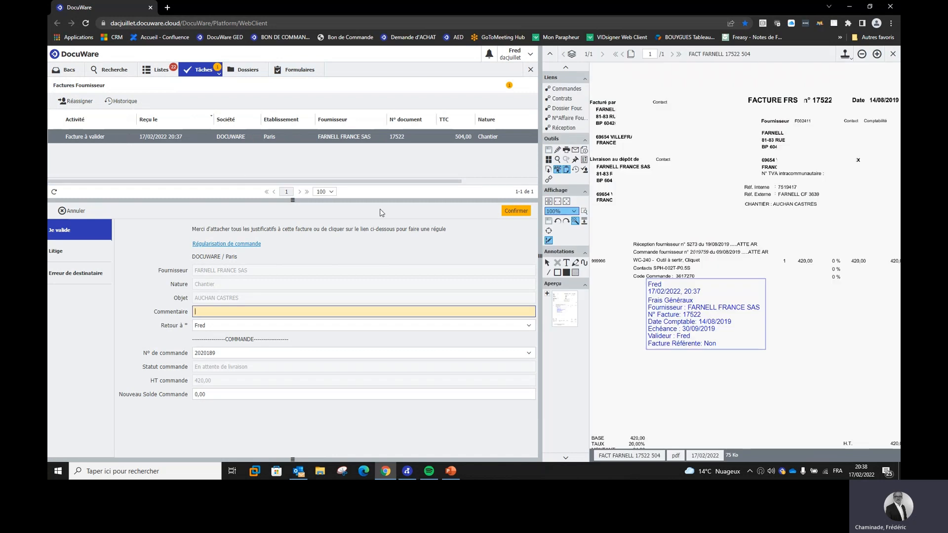
Step: Validate the FARNELL invoice under Je valide with the comment "OK POUR MOI A PAYER EN URGENCE" and confirm
{"action": "left_click", "coordinate": [76, 229]}
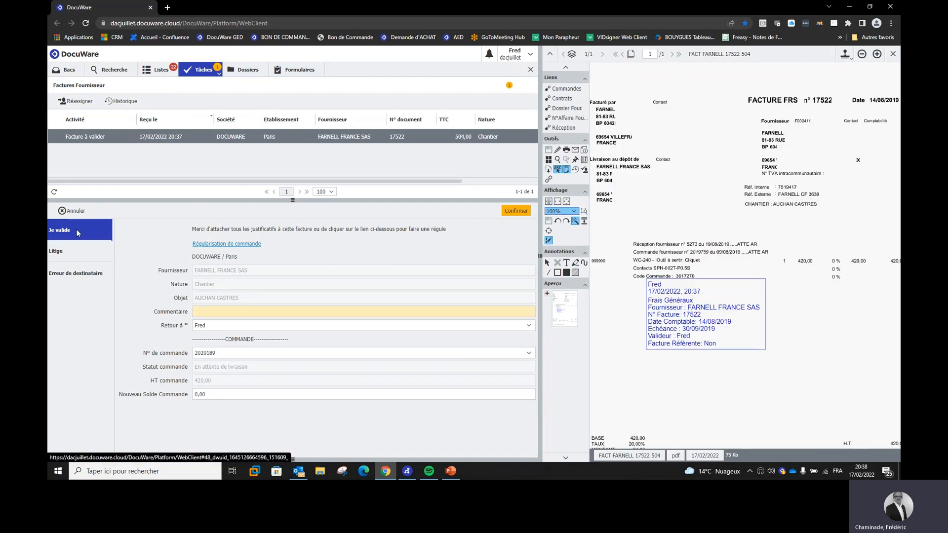
{"action": "left_click", "coordinate": [210, 311]}
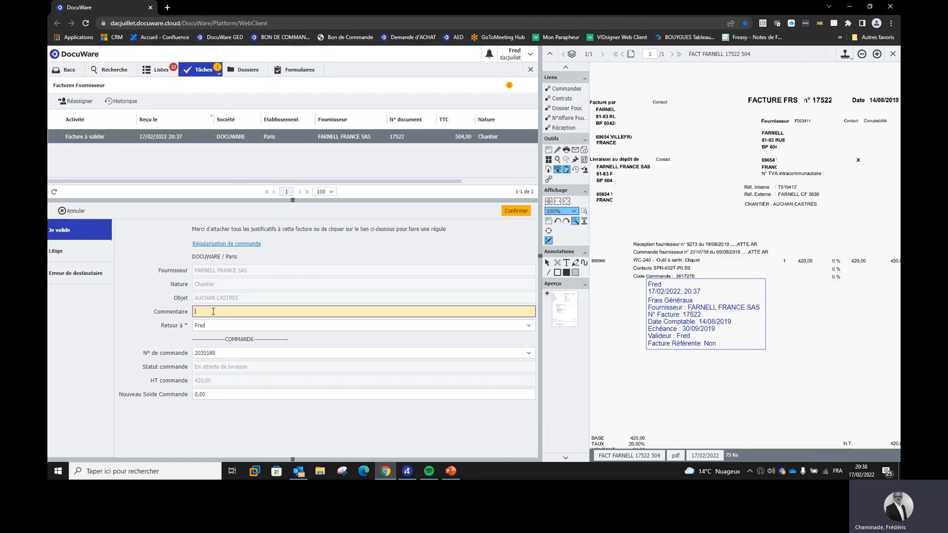
{"action": "type", "text": "OK POUR MOI A PAYER EB"}
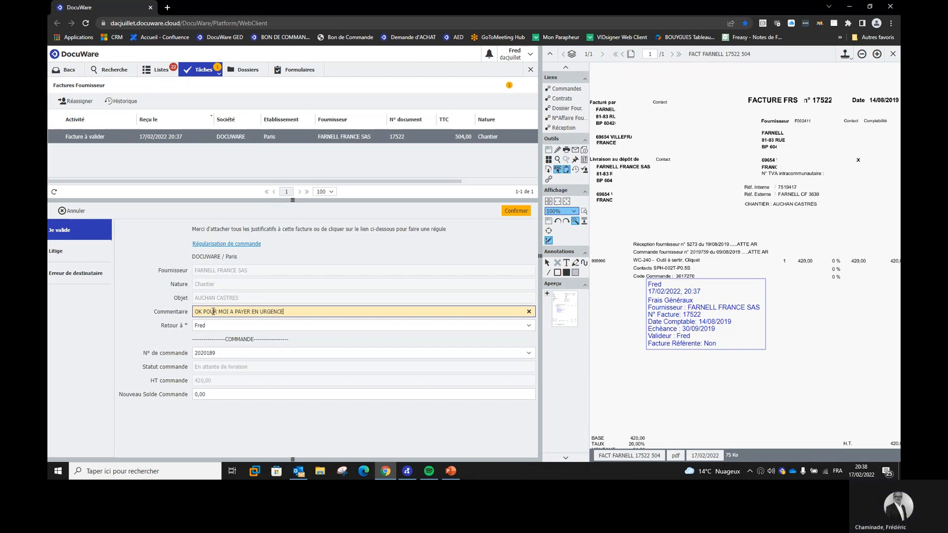
{"action": "left_click", "coordinate": [526, 216]}
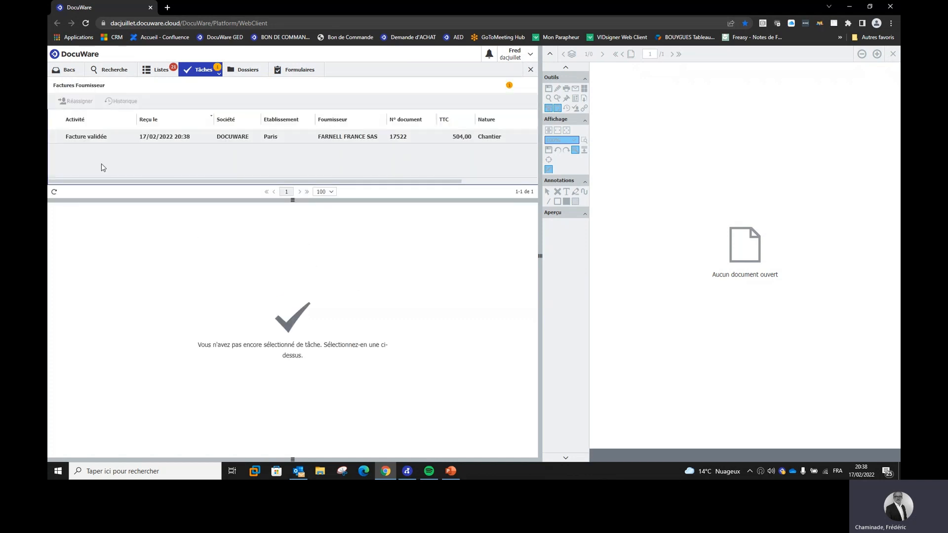
Step: Open the FARNELL invoice's Facture validée task, review the validator's comment and stamps, and confirm Facture à régler with the existing comment
{"action": "left_click", "coordinate": [100, 139]}
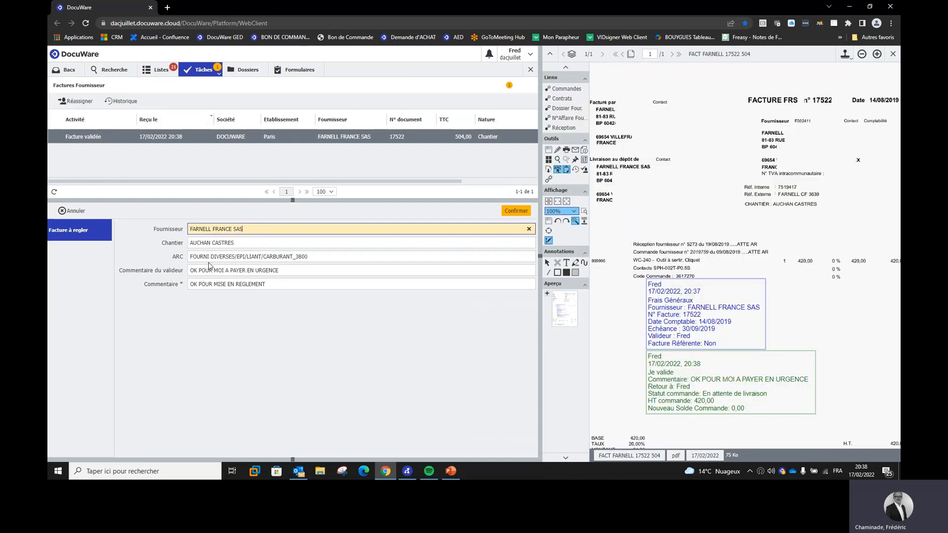
{"action": "left_click_drag", "start_coordinate": [285, 271], "coordinate": [188, 270]}
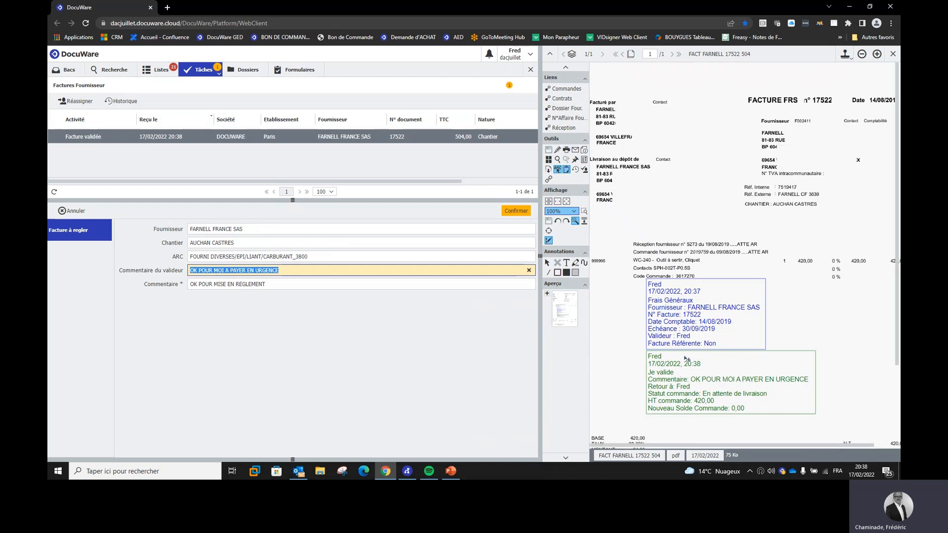
{"action": "scroll", "coordinate": [745, 385], "scroll_direction": "down", "scroll_amount": 1}
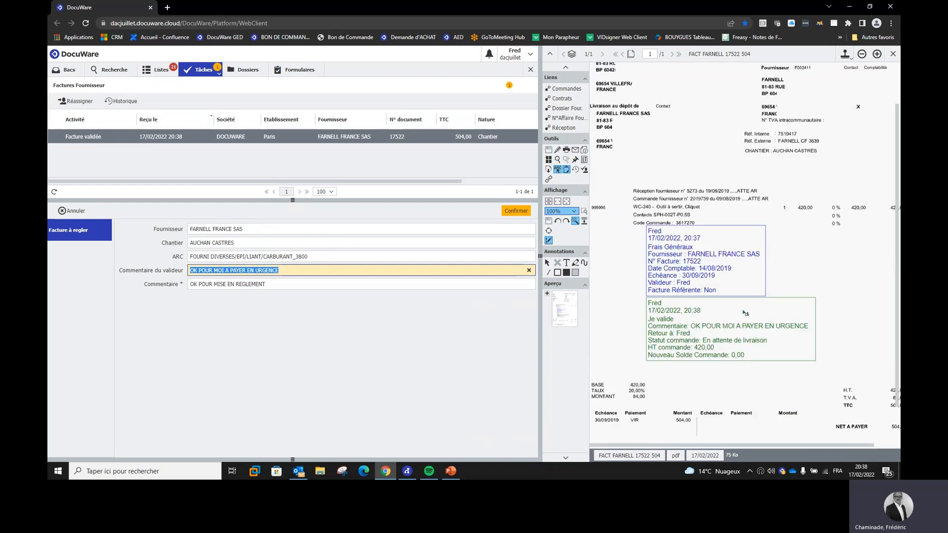
{"action": "left_click", "coordinate": [290, 285]}
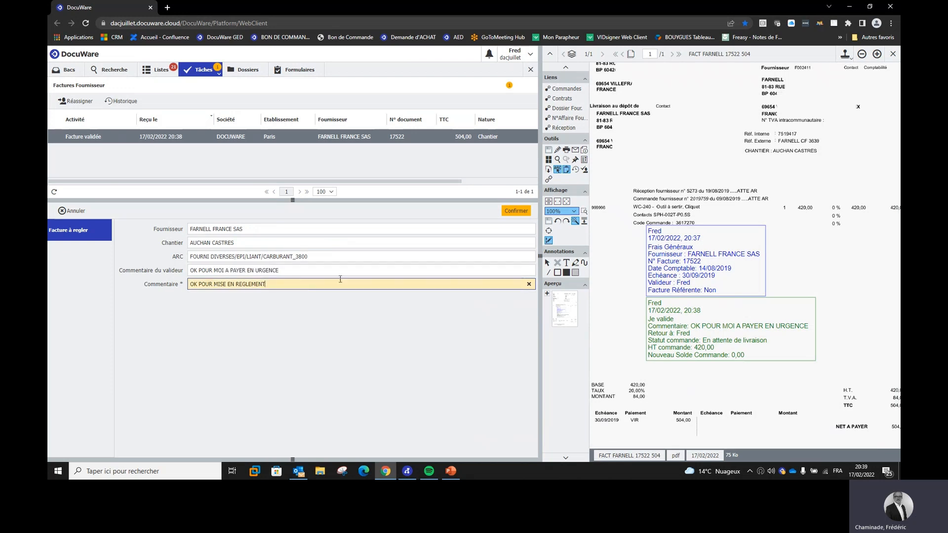
{"action": "left_click", "coordinate": [513, 211]}
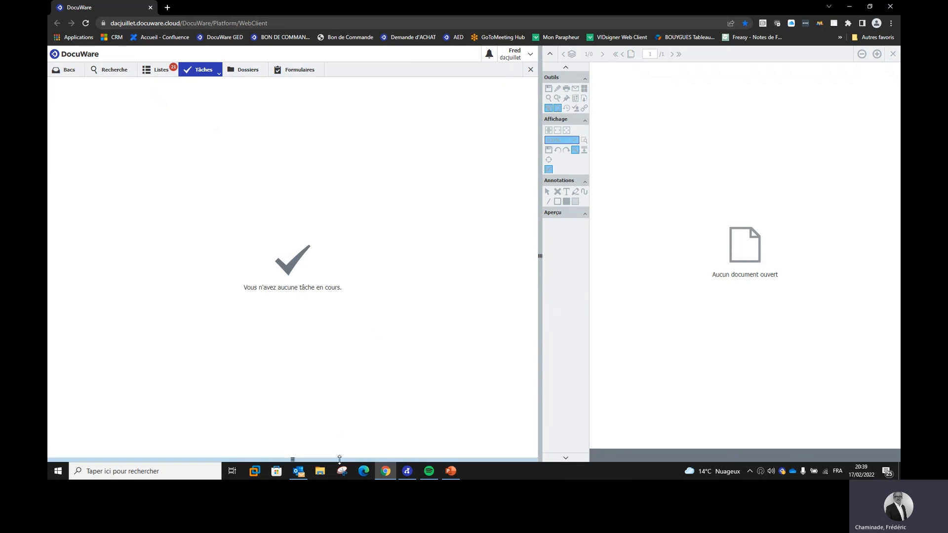
Step: Open the FARNELL invoice from the Echéancier (Factures à régler) list and place a Facture réglée stamp in the page's upper-left corner
{"action": "left_click_drag", "start_coordinate": [359, 459], "coordinate": [361, 284]}
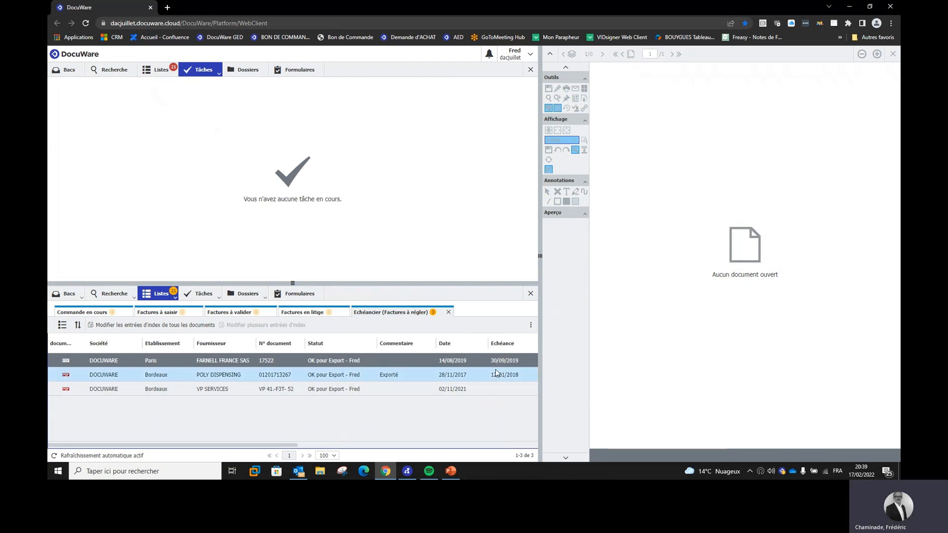
{"action": "left_click", "coordinate": [411, 361]}
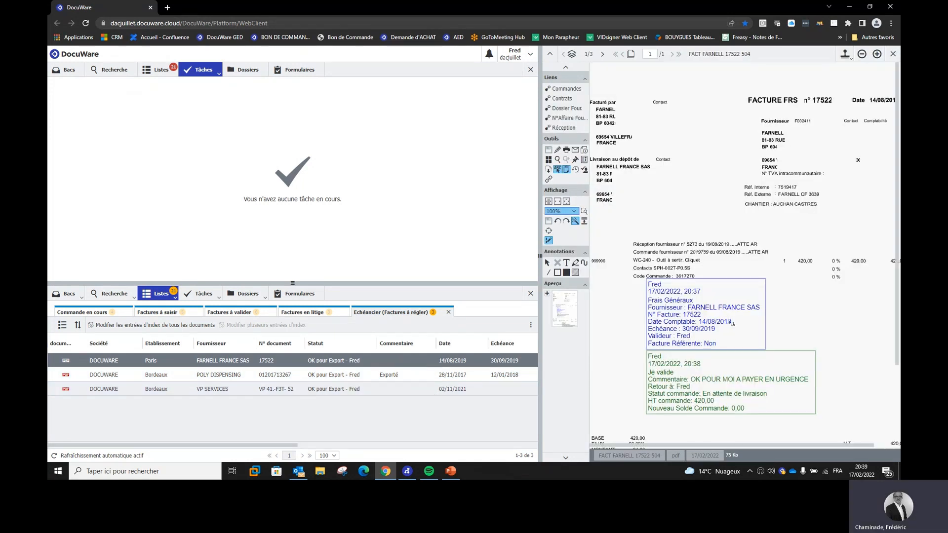
{"action": "left_click", "coordinate": [844, 54]}
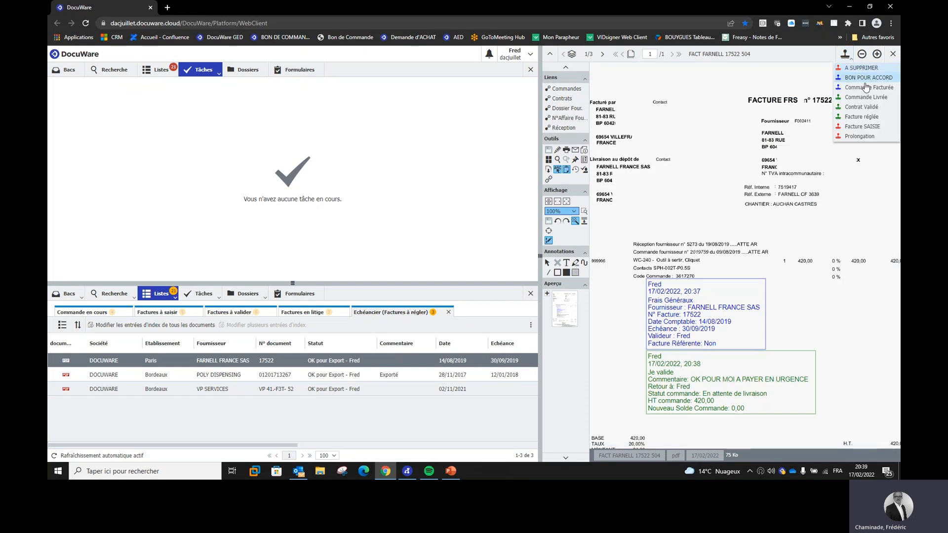
{"action": "left_click", "coordinate": [871, 119]}
{"action": "left_click", "coordinate": [677, 91]}
{"action": "left_click_drag", "start_coordinate": [677, 89], "coordinate": [609, 72]}
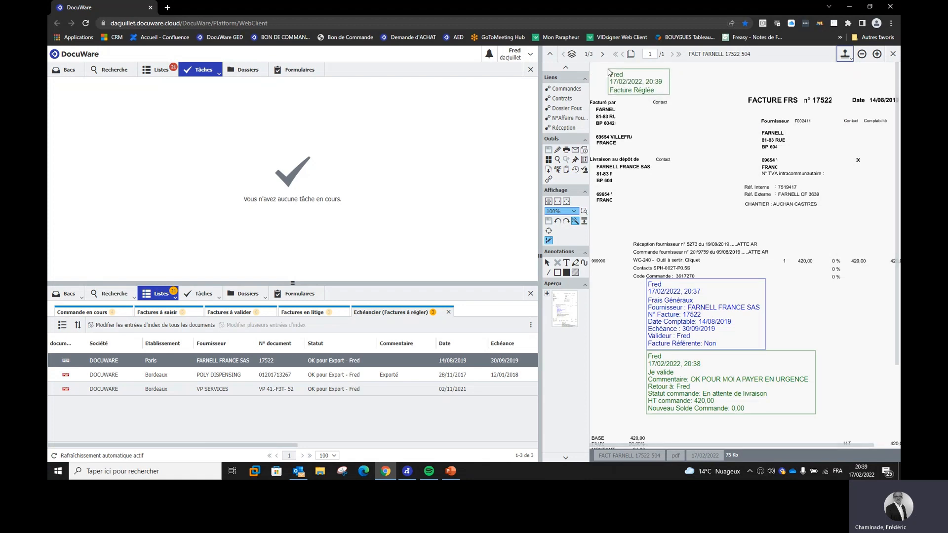